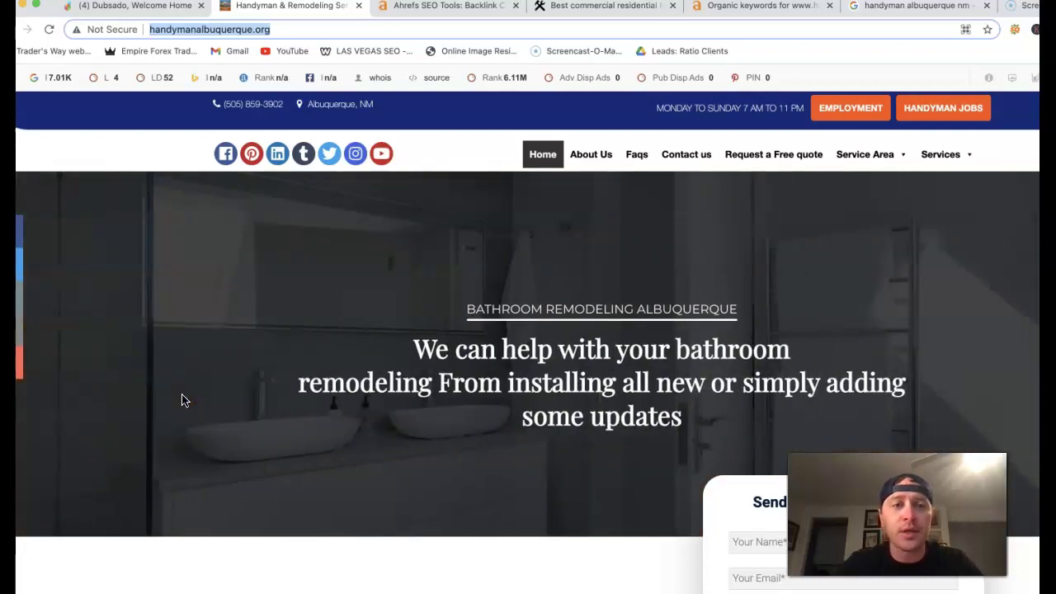
# Step: Scroll down through the handyman website page
pyautogui.scroll(-2, 400, 266)
pyautogui.scroll(-2, 400, 265)
pyautogui.scroll(-4, 400, 265)
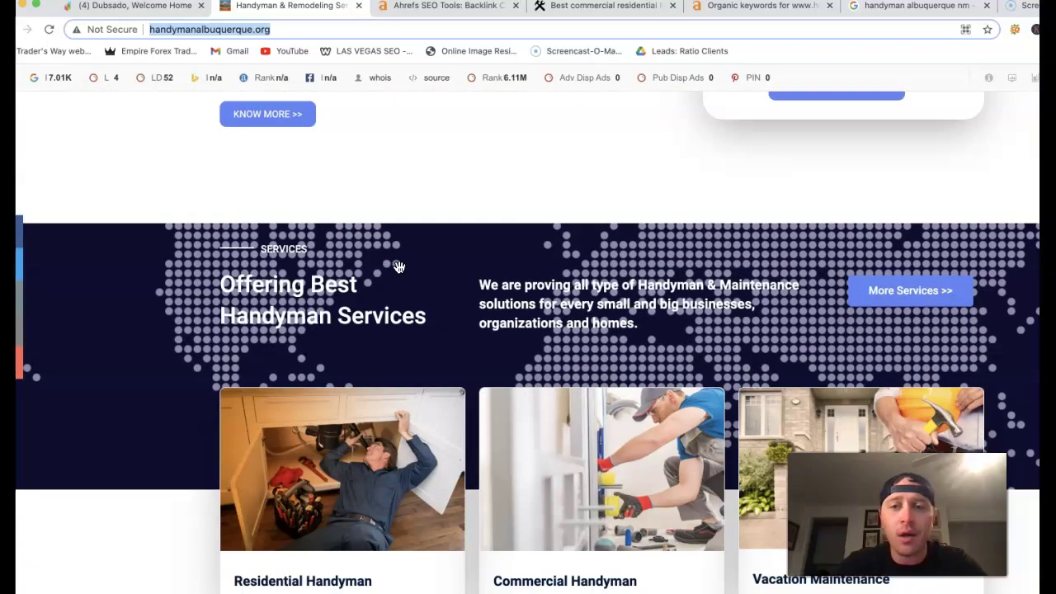
pyautogui.scroll(-3, 398, 266)
pyautogui.scroll(-2, 398, 265)
pyautogui.scroll(-2, 398, 266)
pyautogui.scroll(-3, 399, 265)
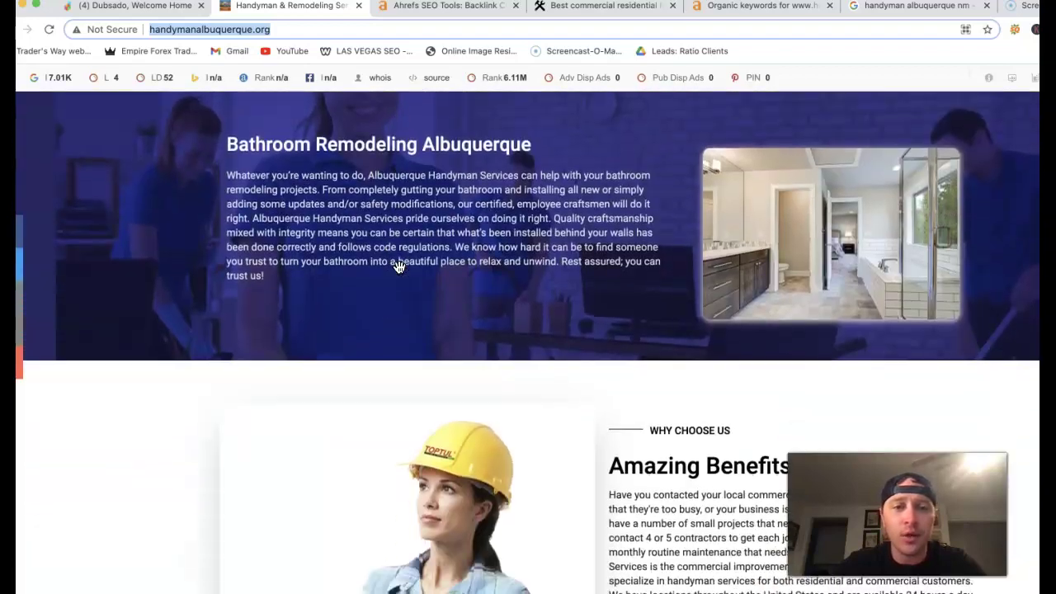
pyautogui.scroll(-3, 398, 266)
pyautogui.scroll(-1, 432, 335)
# Step: Start saving the woman photo to disk, cancel the save, then rescroll the page
pyautogui.rightClick(445, 357)
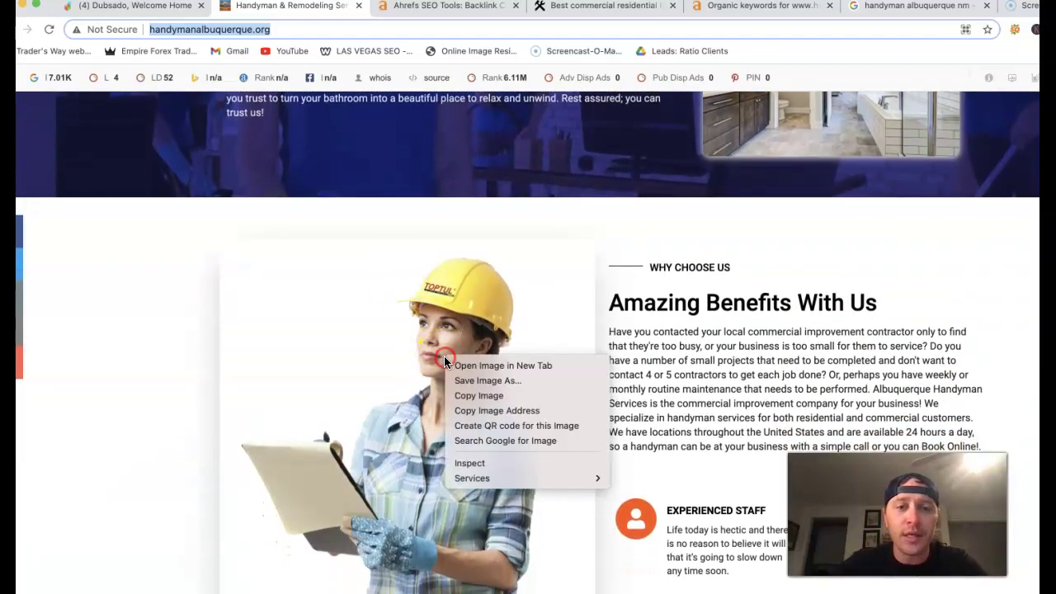
pyautogui.click(521, 381)
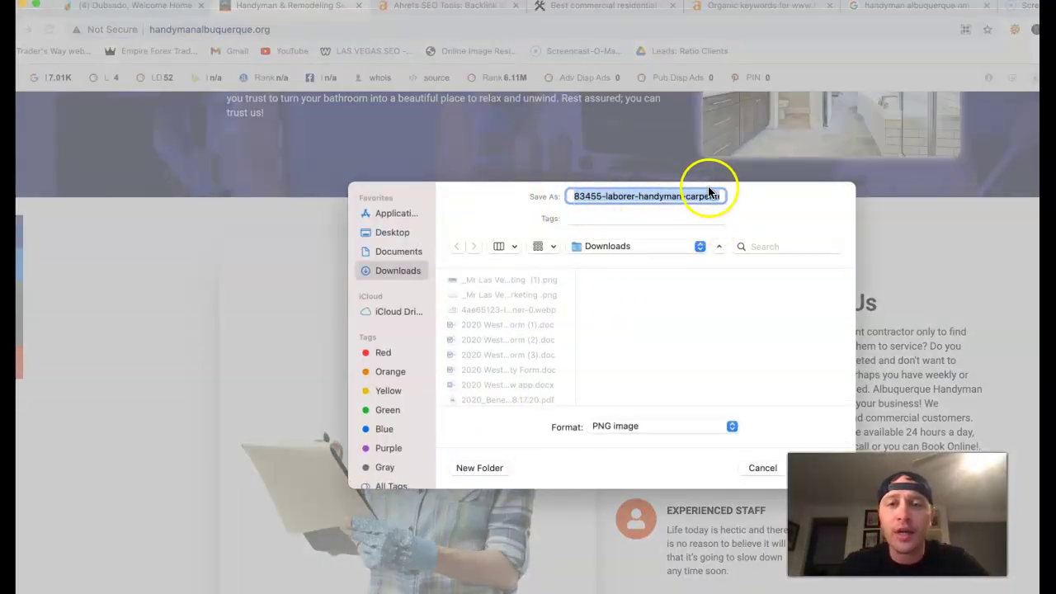
pyautogui.click(762, 467)
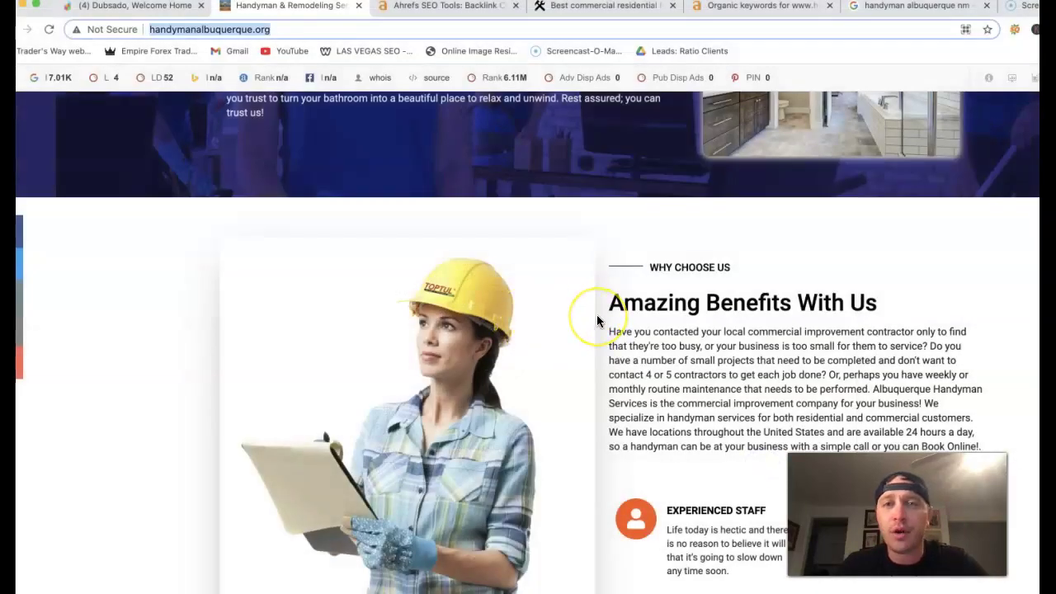
pyautogui.scroll(3, 597, 321)
pyautogui.scroll(5, 597, 321)
pyautogui.scroll(-5, 597, 321)
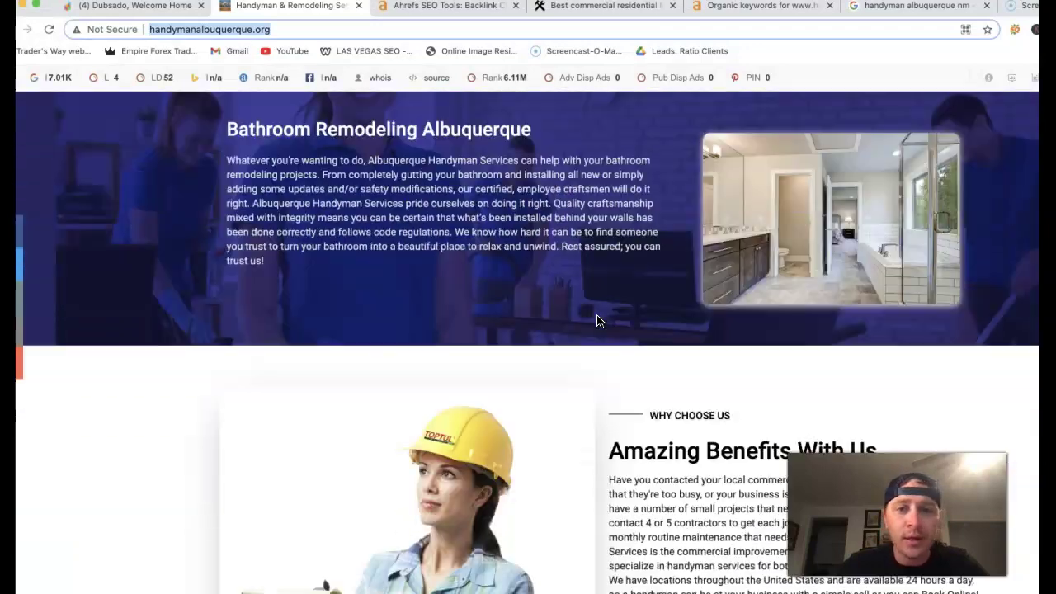
pyautogui.scroll(-6, 597, 321)
pyautogui.scroll(-2, 597, 320)
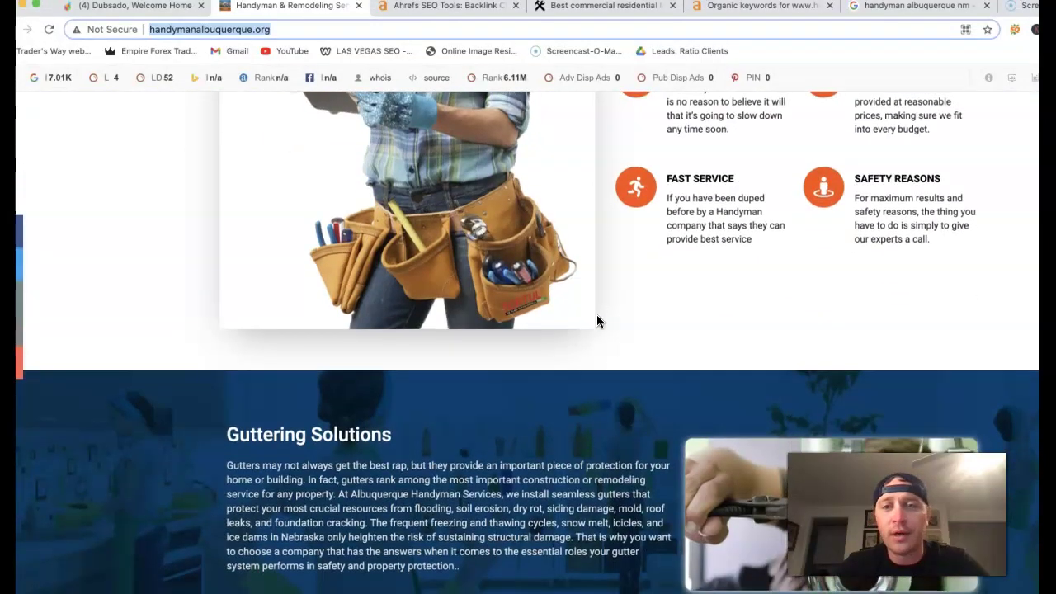
pyautogui.scroll(4, 596, 320)
pyautogui.scroll(2, 597, 321)
pyautogui.scroll(1, 596, 321)
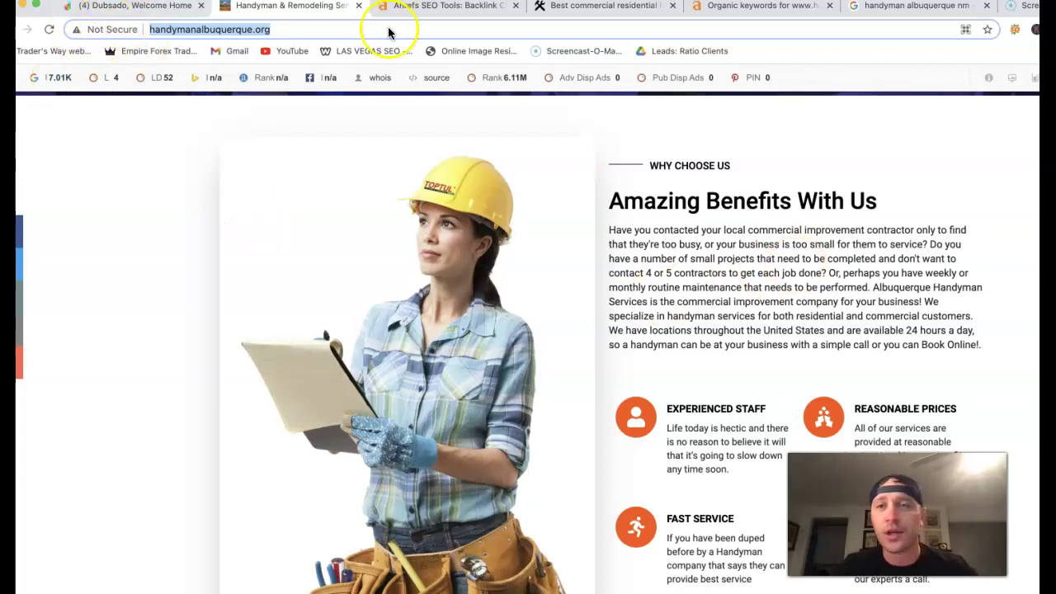
# Step: Show the full local map listings for 'handyman albuquerque nm' from Google's All results
pyautogui.click(967, 8)
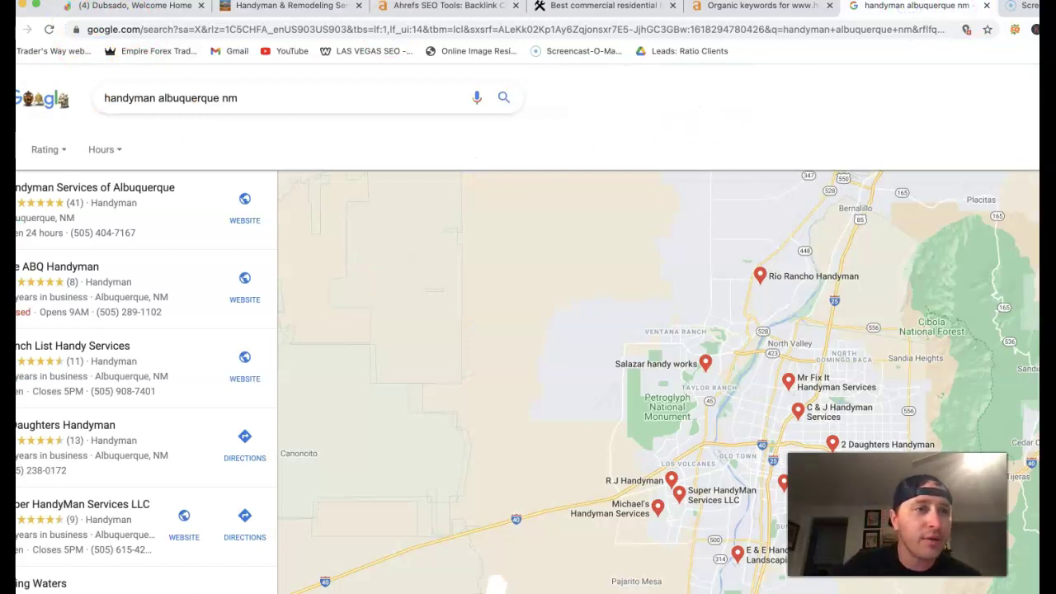
pyautogui.click(170, 184)
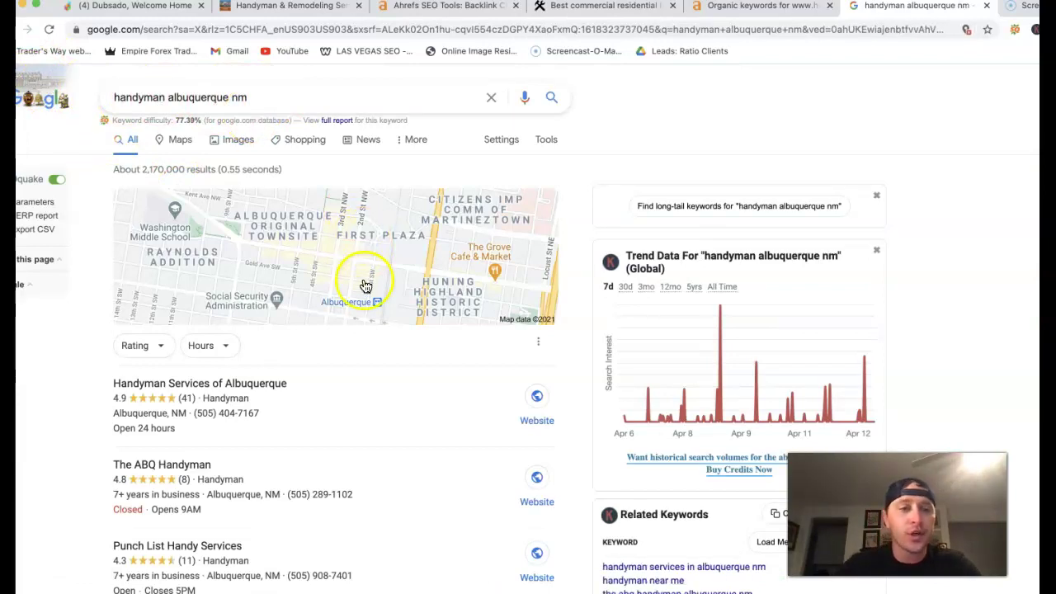
pyautogui.scroll(-3, 366, 291)
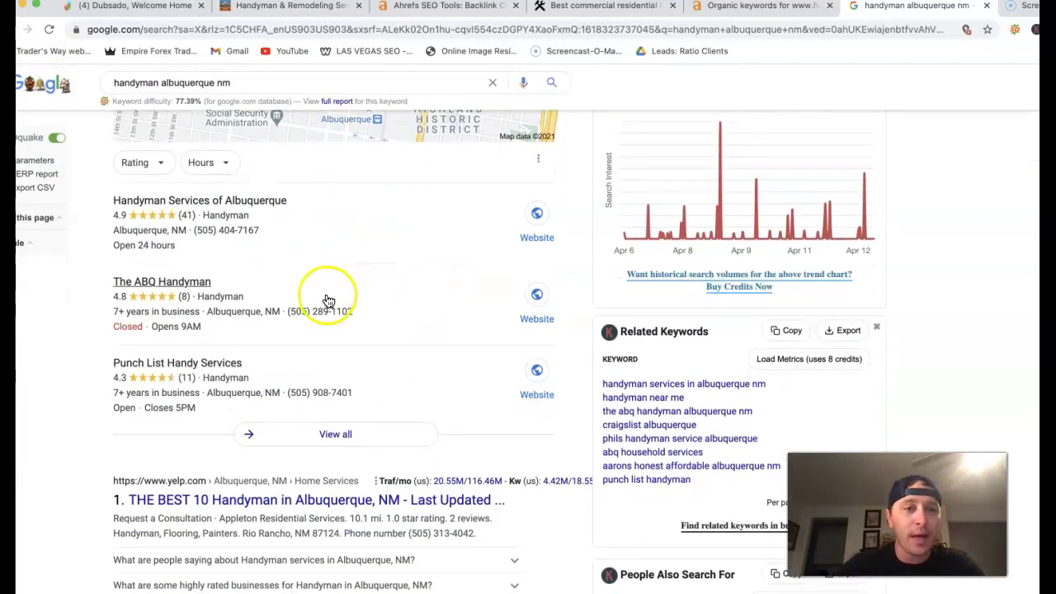
pyautogui.click(333, 433)
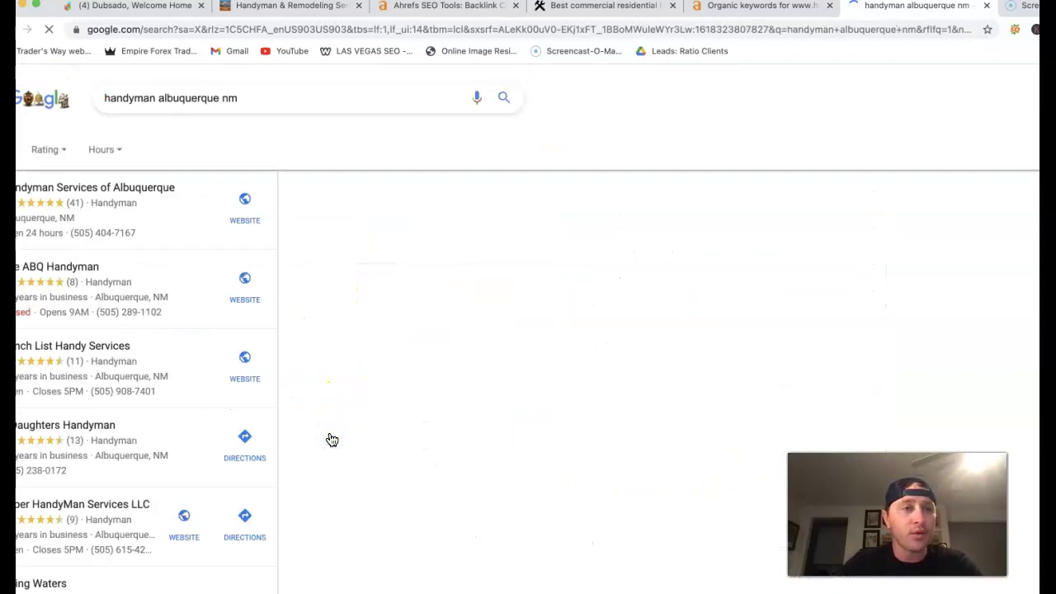
pyautogui.scroll(-10, 71, 346)
pyautogui.scroll(-10, 82, 347)
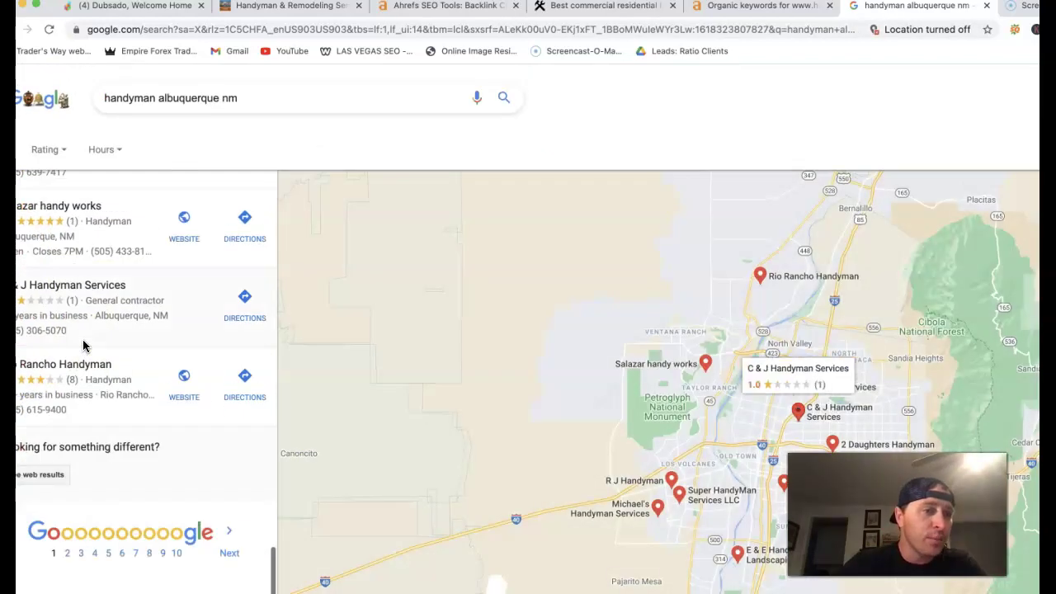
pyautogui.scroll(5, 83, 345)
pyautogui.scroll(5, 83, 345)
pyautogui.click(136, 368)
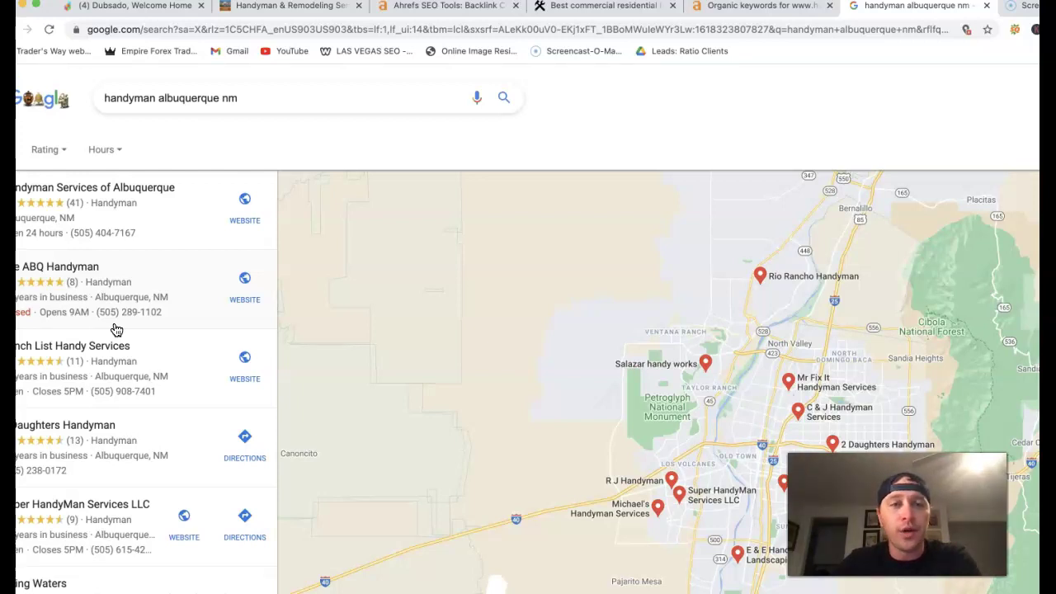
pyautogui.click(150, 313)
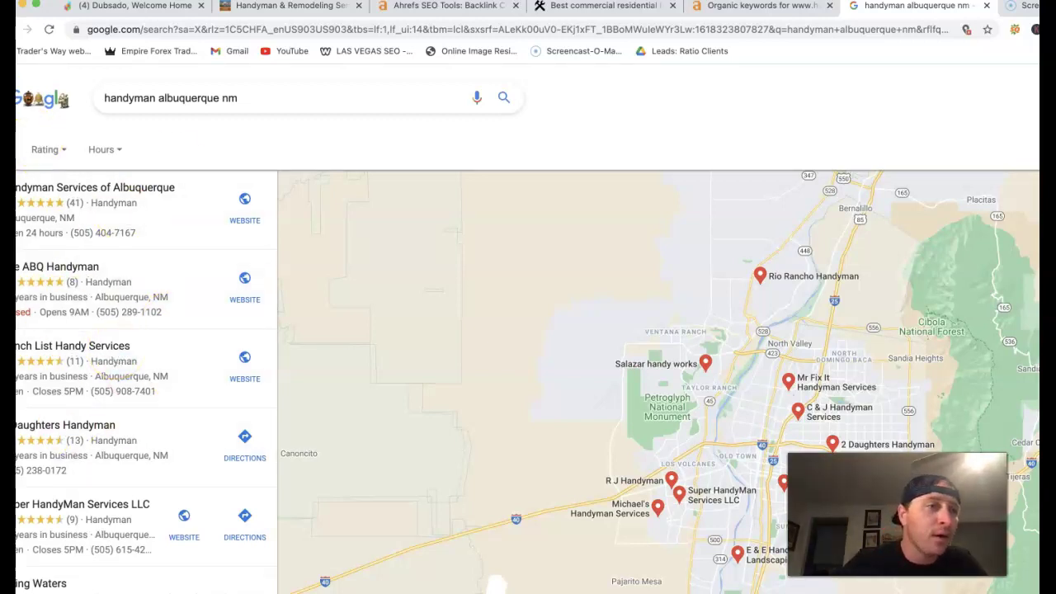
# Step: Review organic results #2–#6 for 'handyman albuquerque nm', then return to handymanalbuquerque.org
pyautogui.hotkey('alt', 'Left')
pyautogui.scroll(-2, 252, 353)
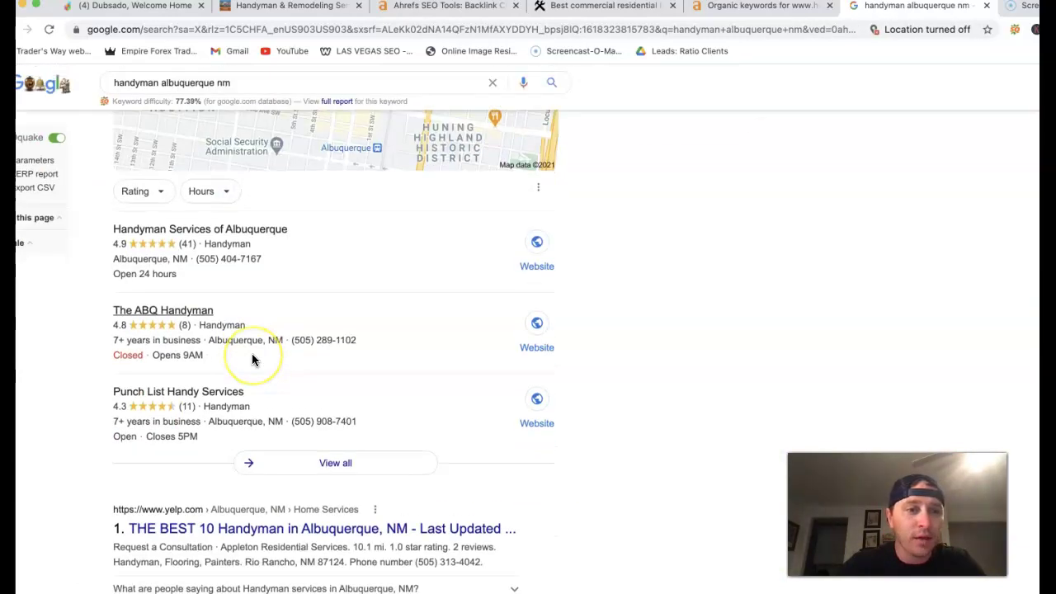
pyautogui.scroll(-6, 251, 353)
pyautogui.scroll(-3, 252, 358)
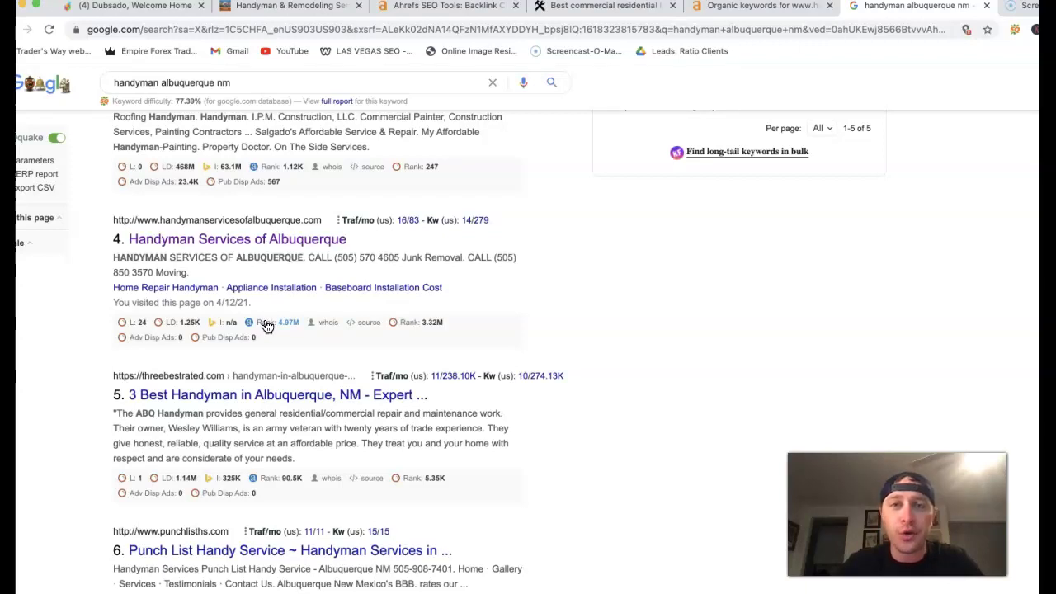
pyautogui.click(310, 8)
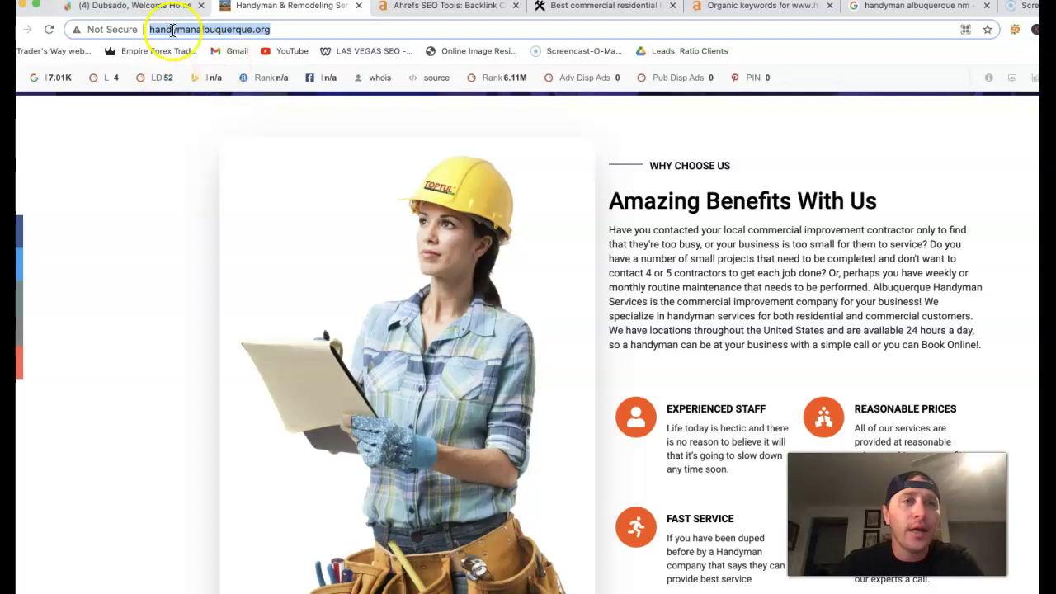
# Step: Show the Ahrefs Site Explorer overview for handymanalbuquerque.org: 224 organic keywords, traffic 12
pyautogui.click(421, 8)
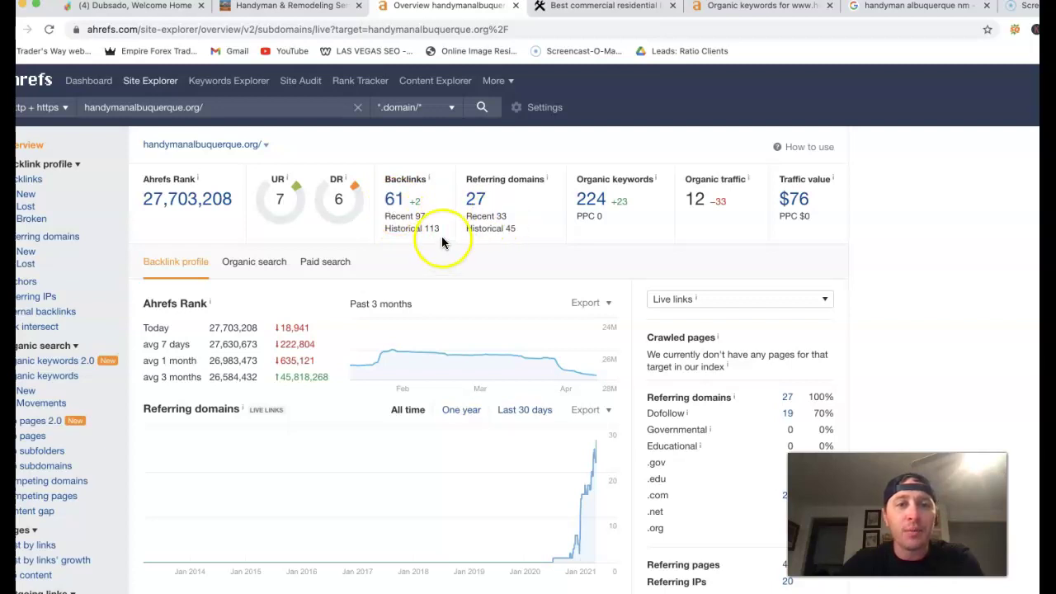
pyautogui.moveTo(439, 229); pyautogui.dragTo(403, 228)
pyautogui.scroll(-2, 416, 281)
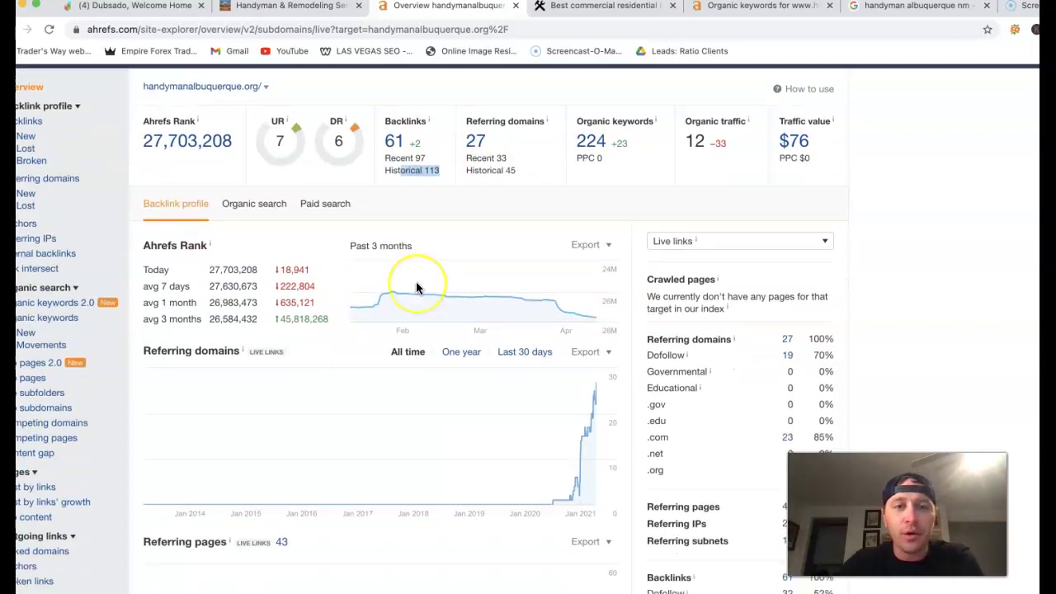
pyautogui.scroll(-2, 415, 287)
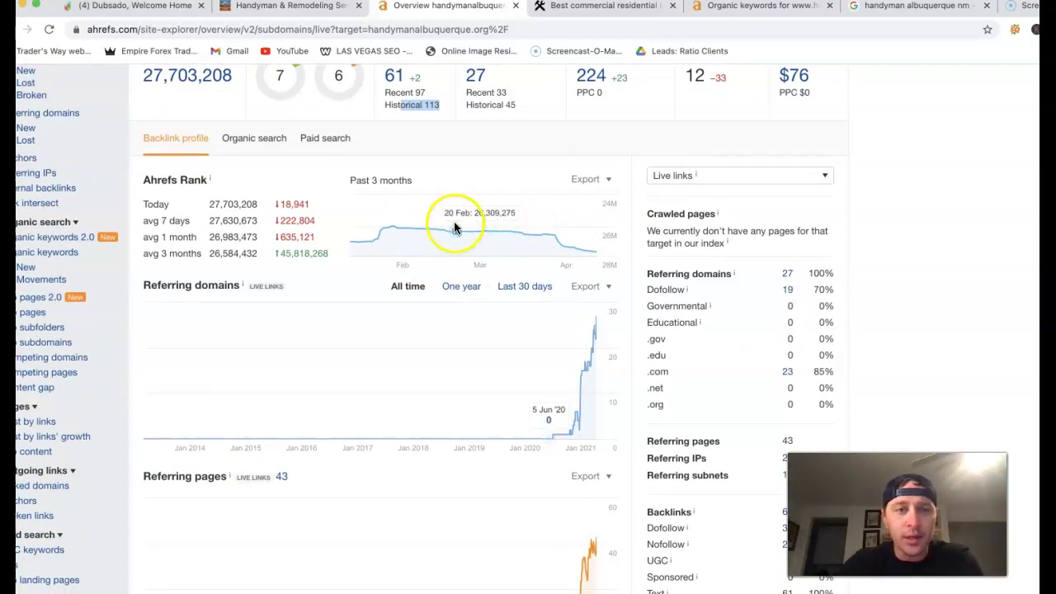
pyautogui.moveTo(553, 438)
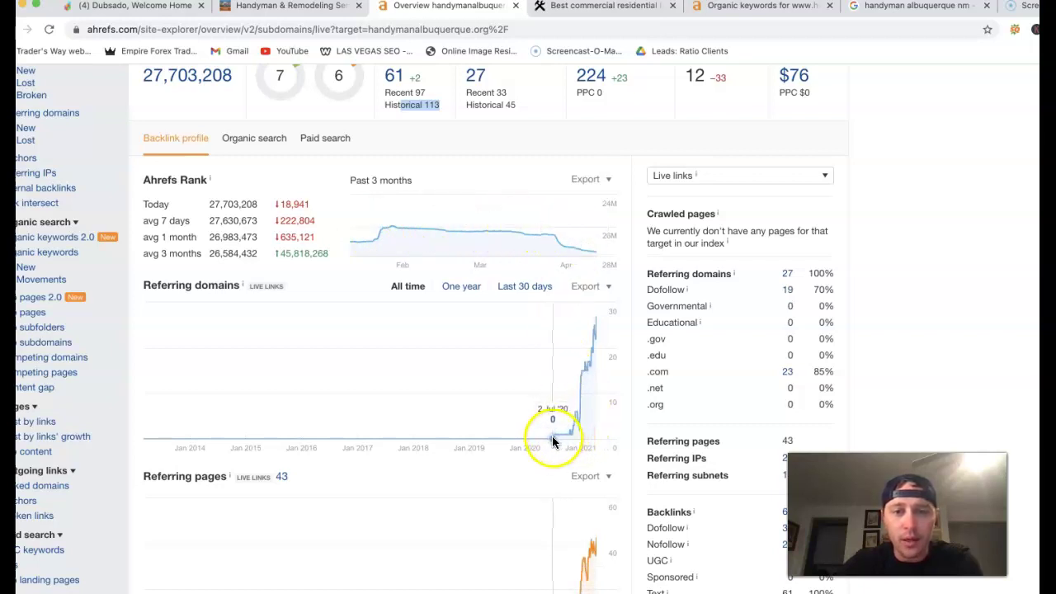
pyautogui.scroll(3, 597, 400)
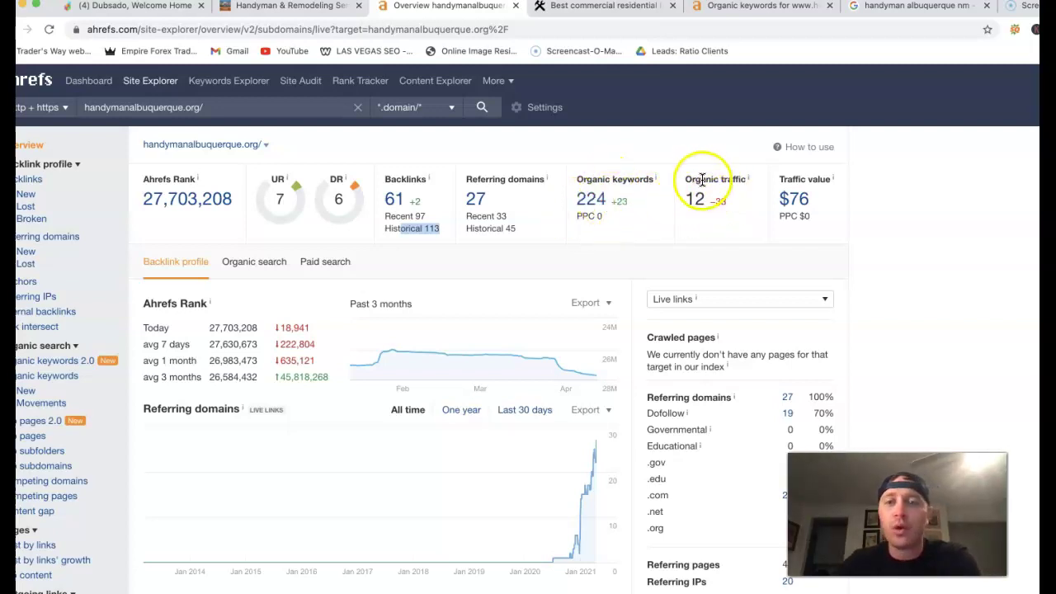
# Step: Open and scroll through the organic keywords report for handymanalbuquerque.org
pyautogui.click(595, 202)
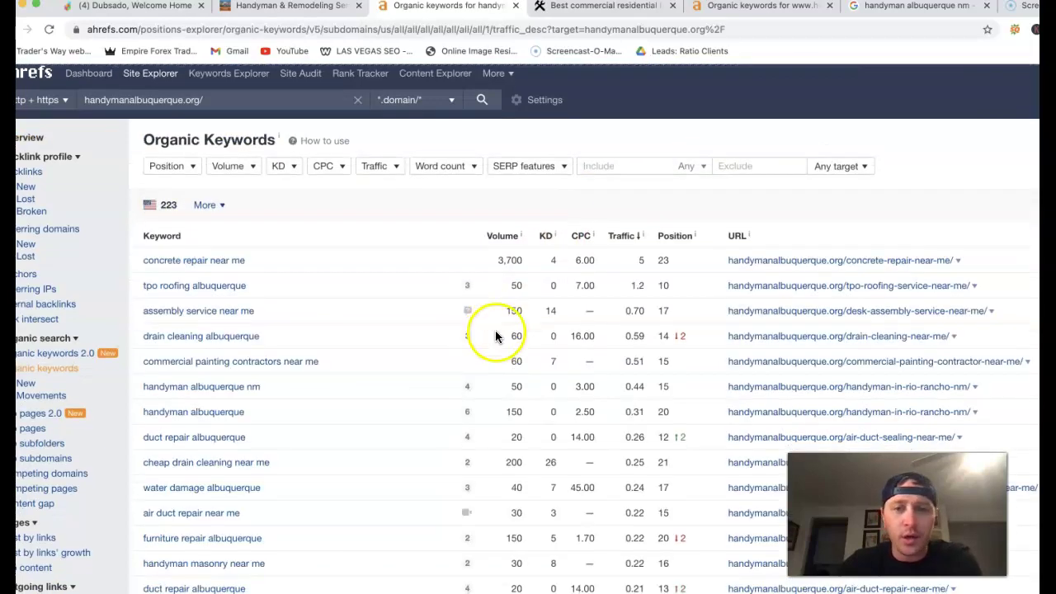
pyautogui.scroll(-3, 495, 330)
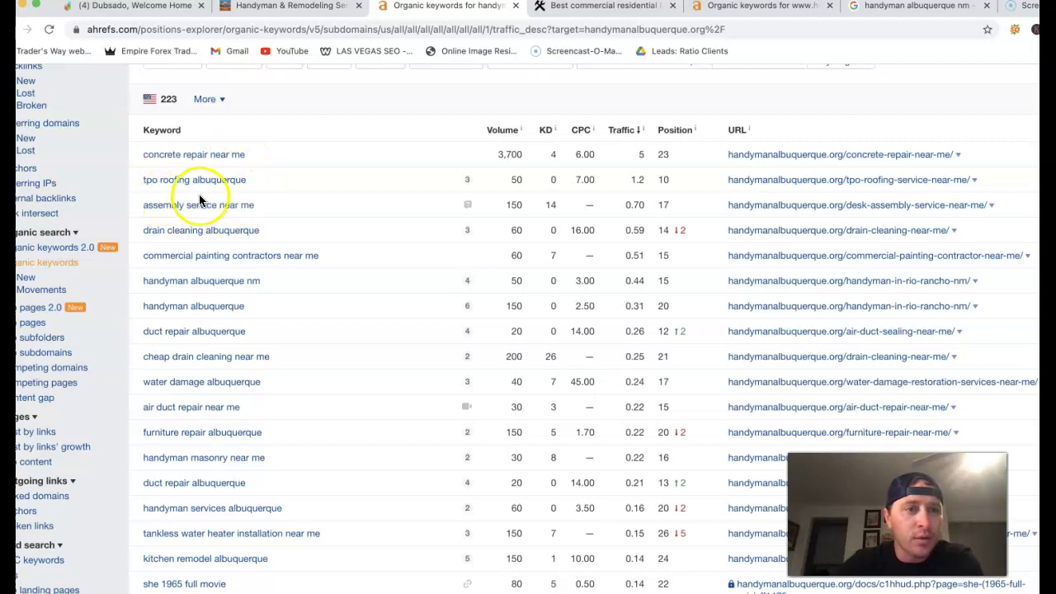
pyautogui.scroll(-2, 231, 210)
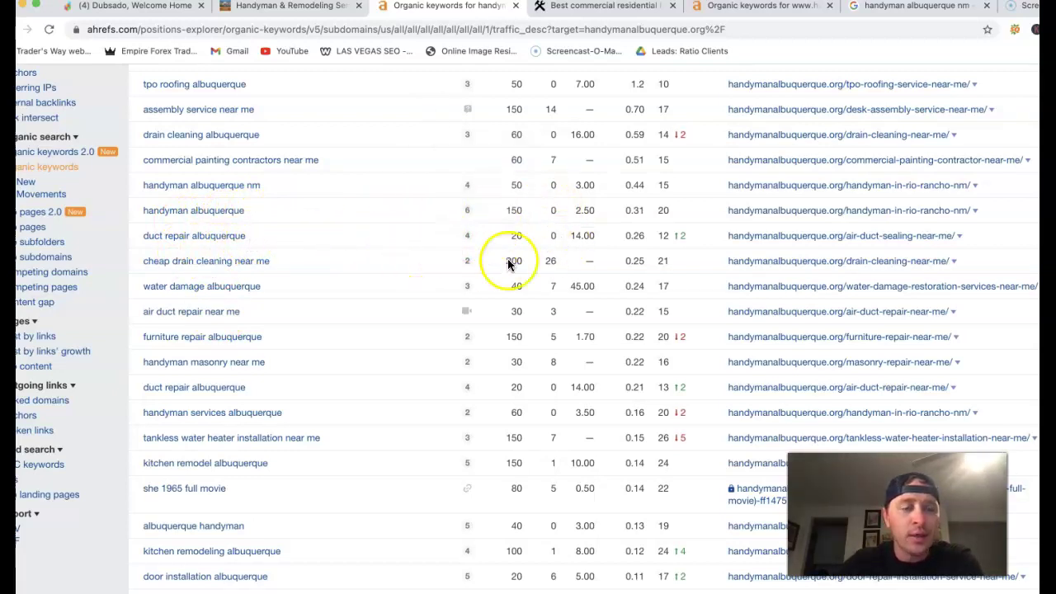
pyautogui.scroll(-1, 371, 235)
pyautogui.scroll(-4, 285, 378)
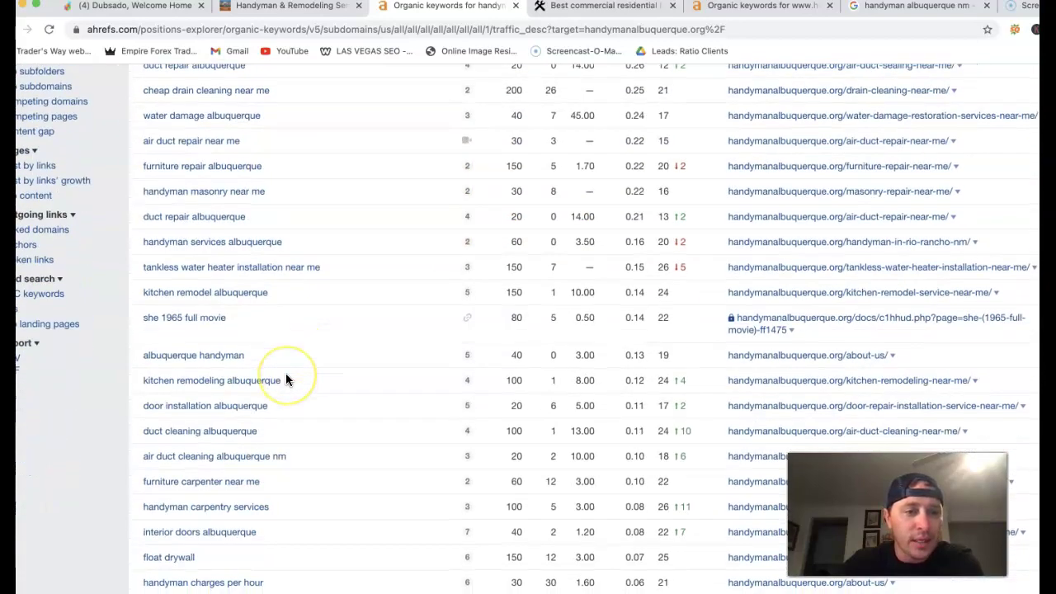
pyautogui.scroll(-3, 285, 378)
pyautogui.scroll(-3, 285, 378)
pyautogui.scroll(-1, 285, 378)
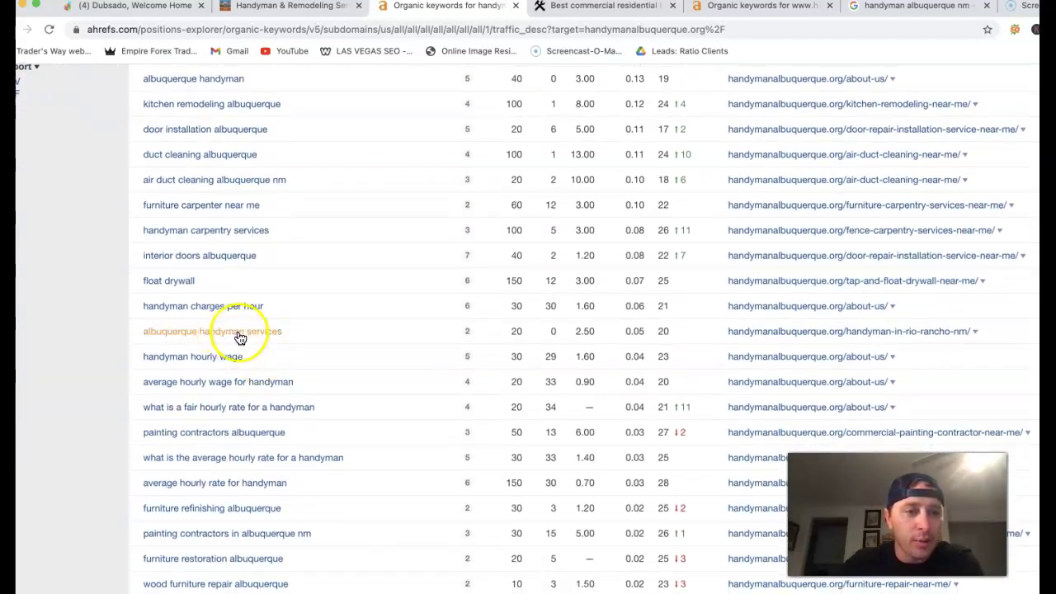
pyautogui.scroll(10, 299, 337)
pyautogui.scroll(4, 299, 338)
pyautogui.scroll(2, 299, 338)
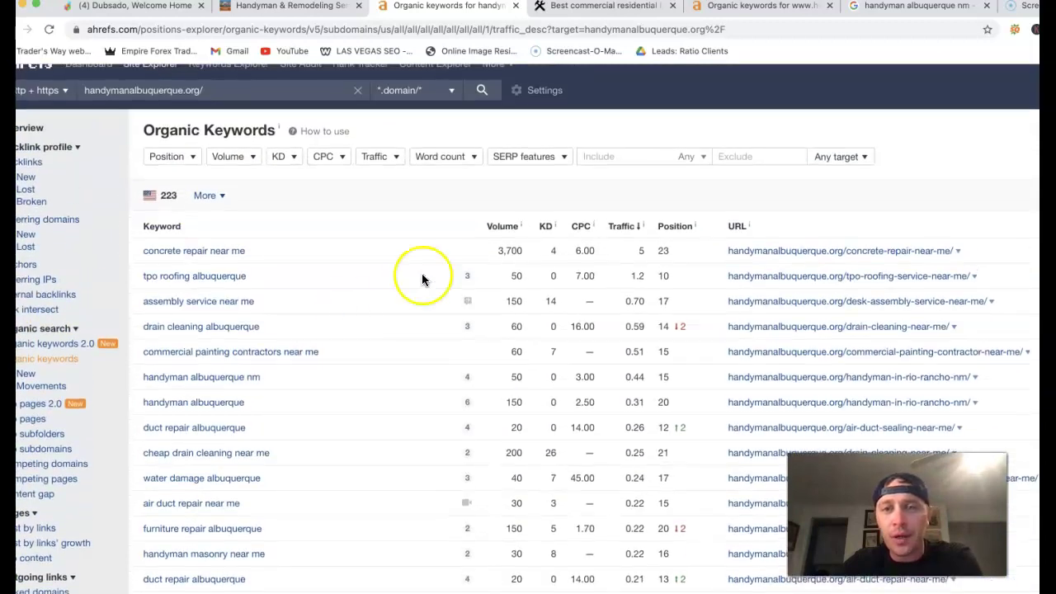
pyautogui.scroll(-1, 666, 275)
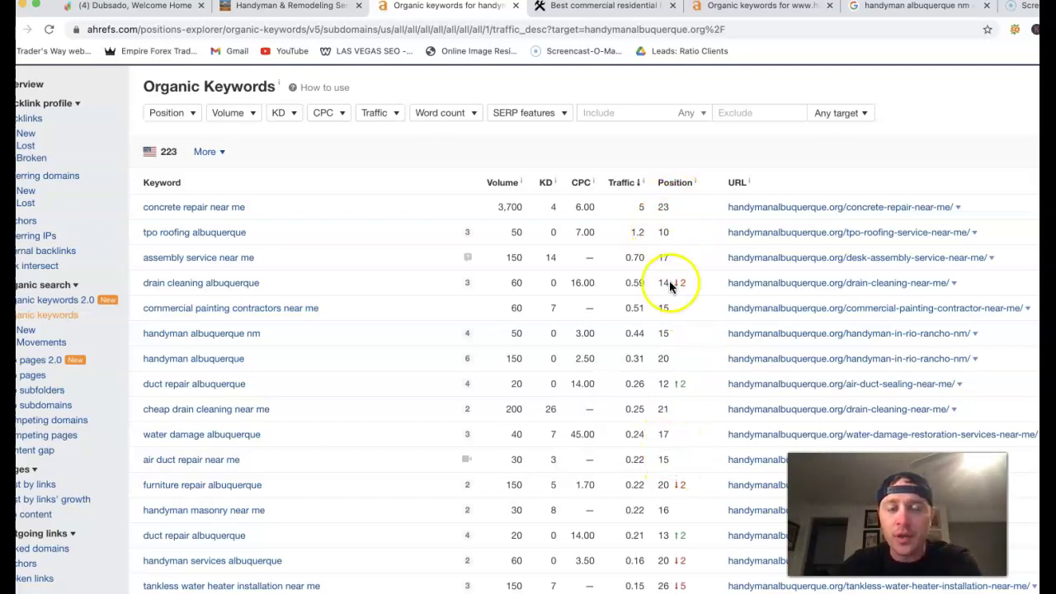
pyautogui.scroll(-2, 670, 258)
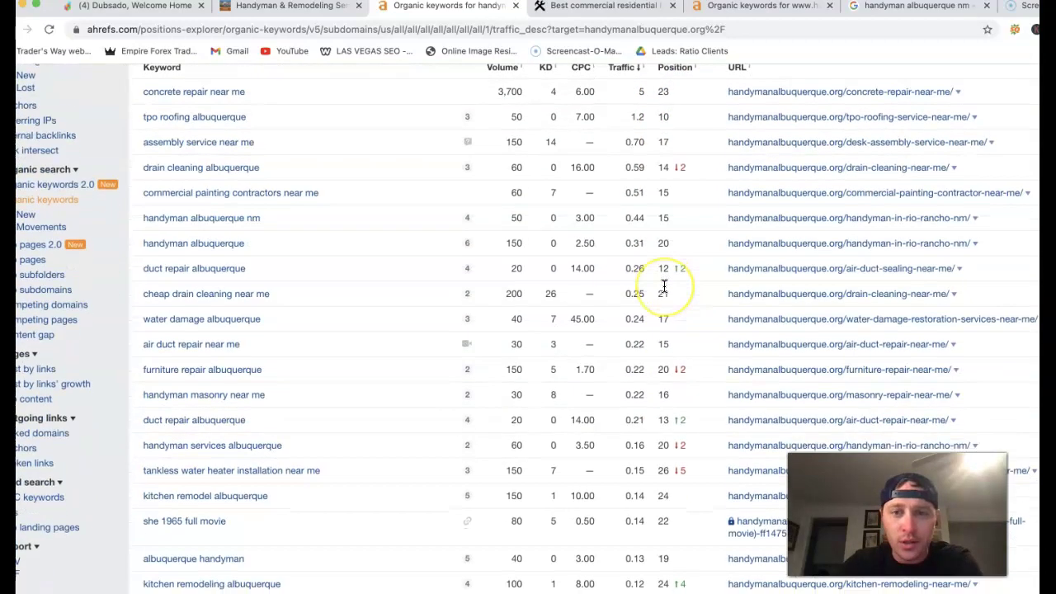
pyautogui.scroll(-2, 668, 268)
pyautogui.scroll(-2, 664, 281)
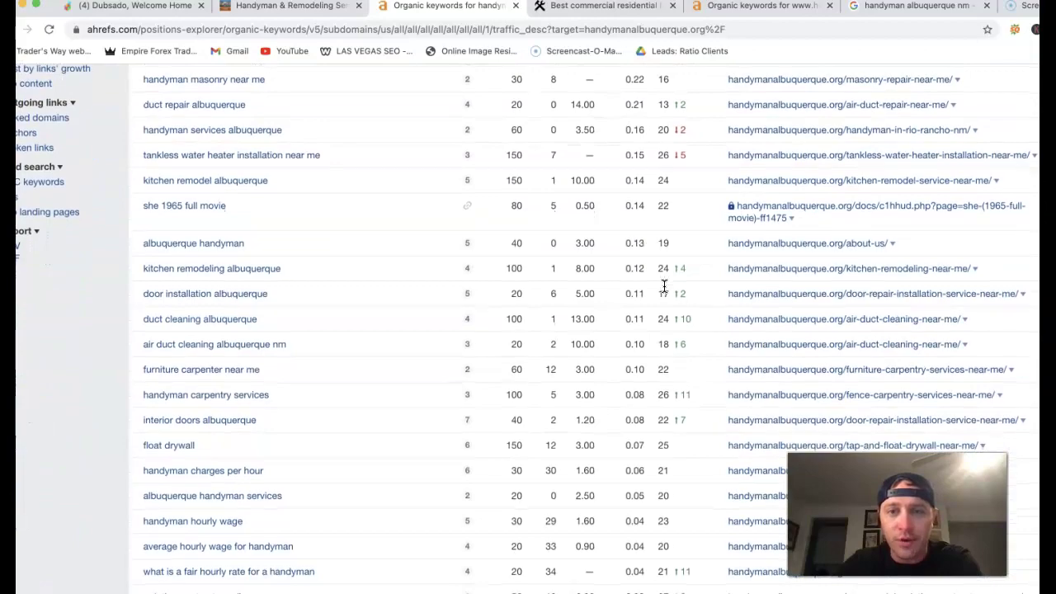
pyautogui.scroll(-1, 663, 286)
pyautogui.scroll(1, 664, 286)
pyautogui.scroll(6, 664, 286)
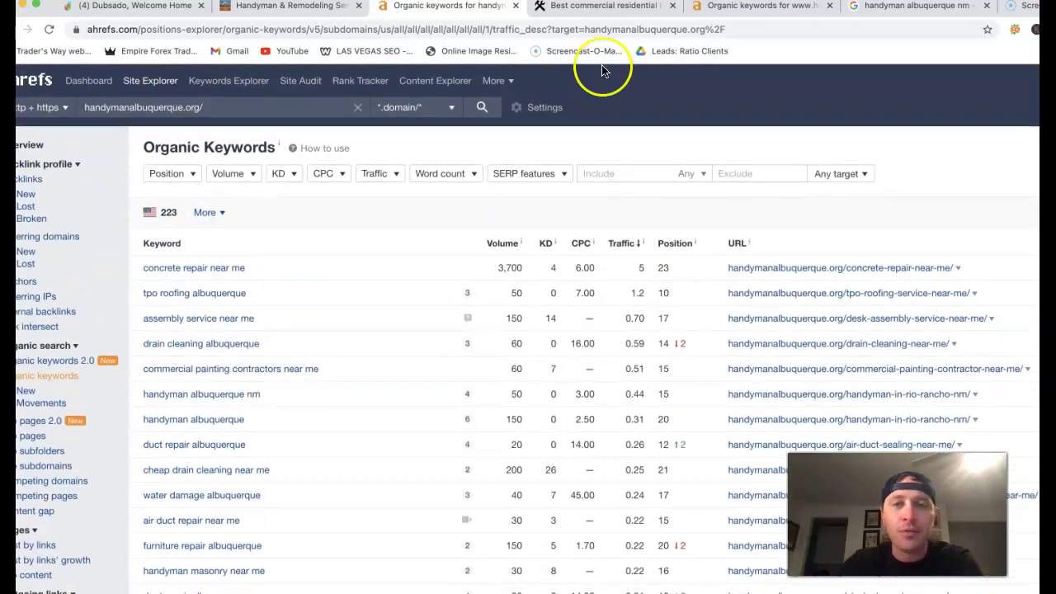
# Step: Switch to the Handyman Services of Albuquerque competitor website and skim it
pyautogui.click(590, 10)
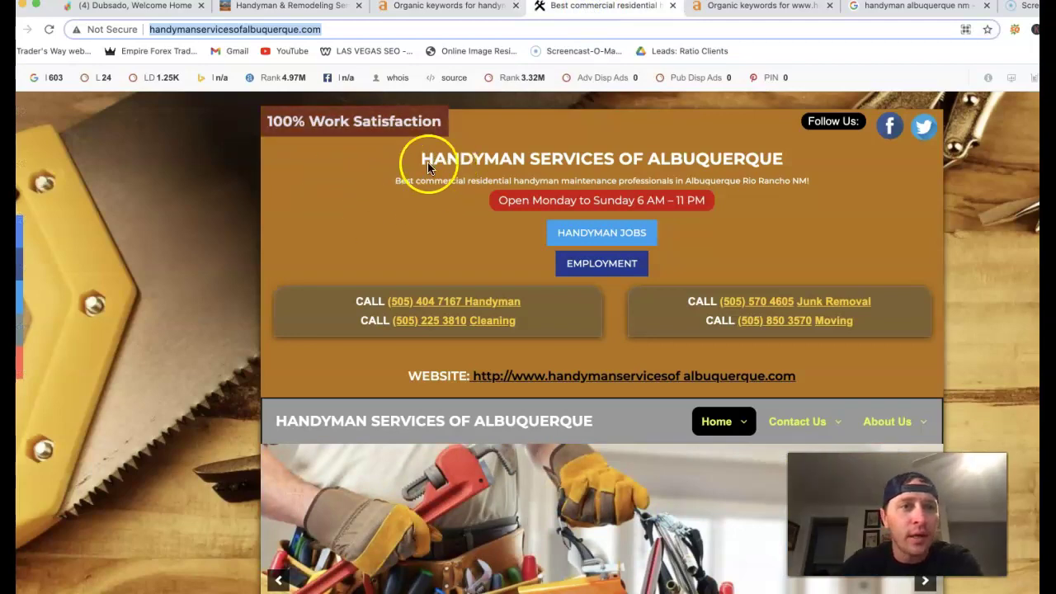
pyautogui.scroll(-3, 609, 308)
pyautogui.scroll(3, 609, 312)
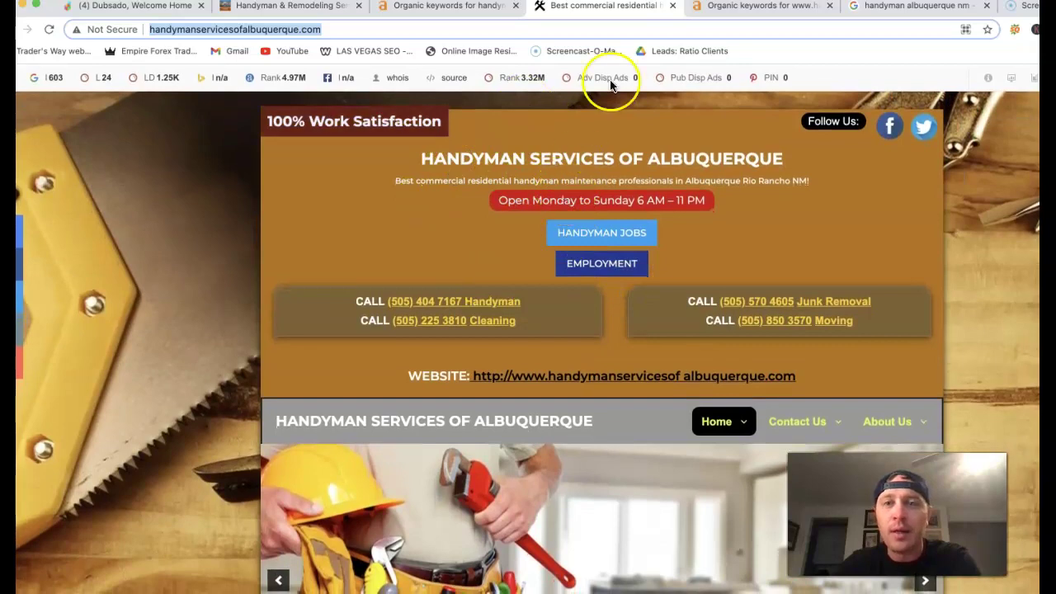
# Step: Scroll through Ahrefs' 1,887 US organic keywords for handymanservicesofalbuquerque.com, sorted by traffic
pyautogui.click(745, 6)
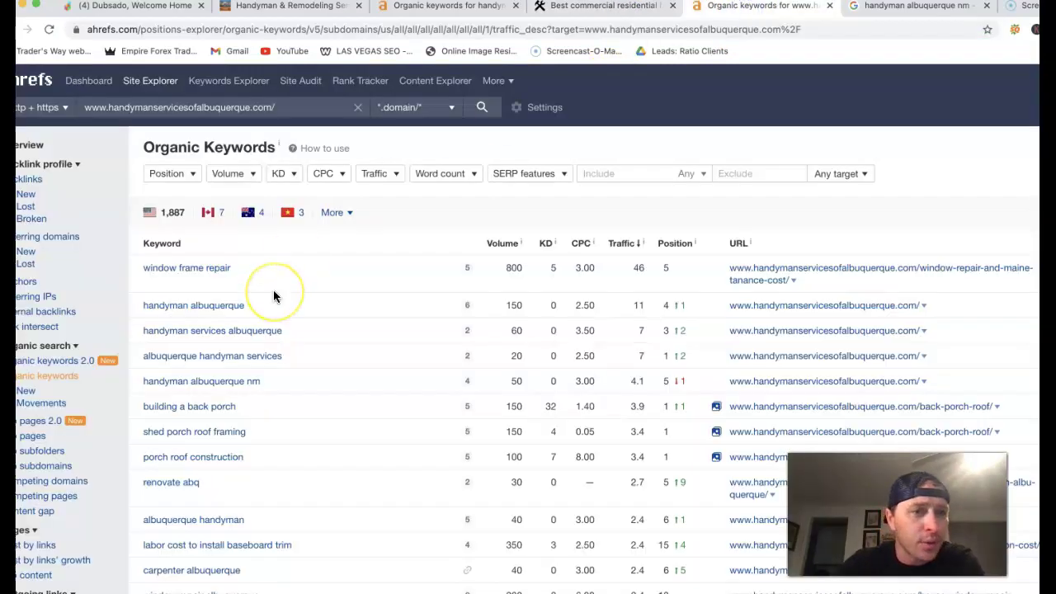
pyautogui.scroll(-3, 274, 296)
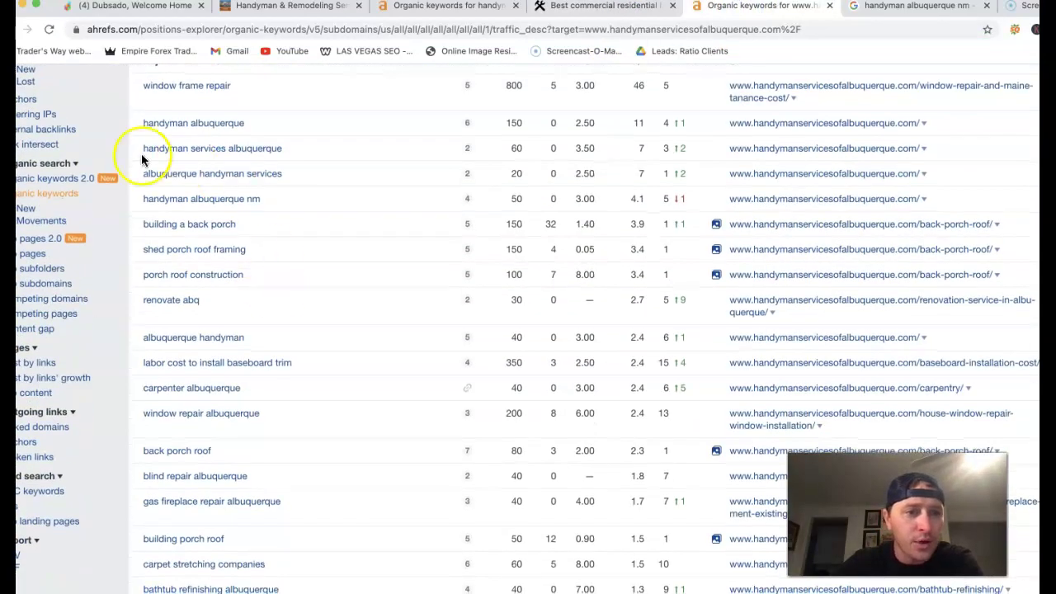
pyautogui.scroll(1, 205, 396)
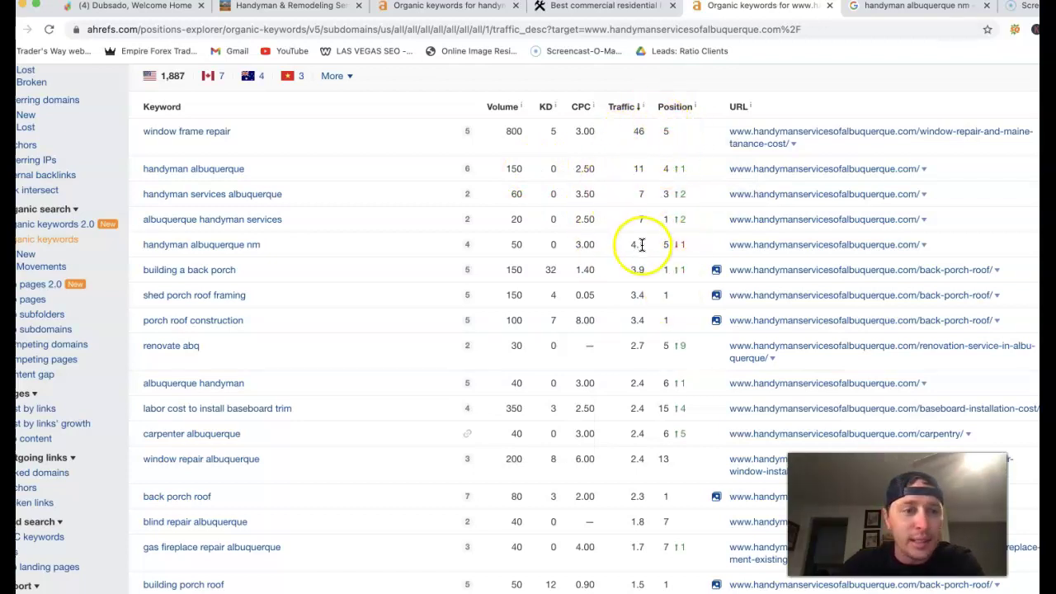
pyautogui.scroll(-3, 642, 244)
pyautogui.scroll(-4, 641, 244)
pyautogui.scroll(-3, 642, 244)
pyautogui.scroll(-2, 642, 245)
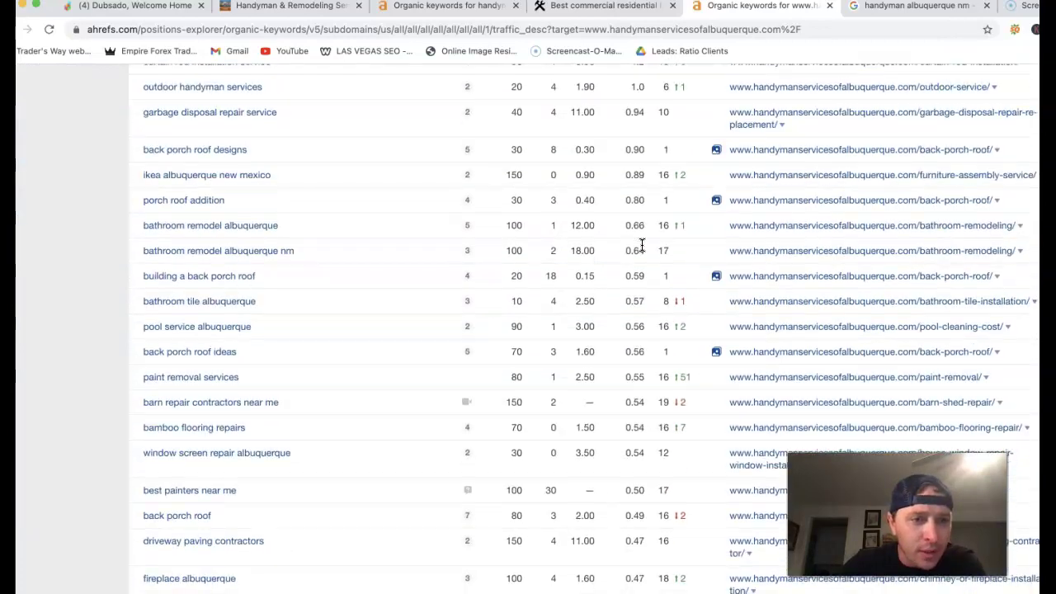
pyautogui.scroll(-2, 641, 244)
pyautogui.scroll(-1, 642, 244)
pyautogui.scroll(-2, 642, 244)
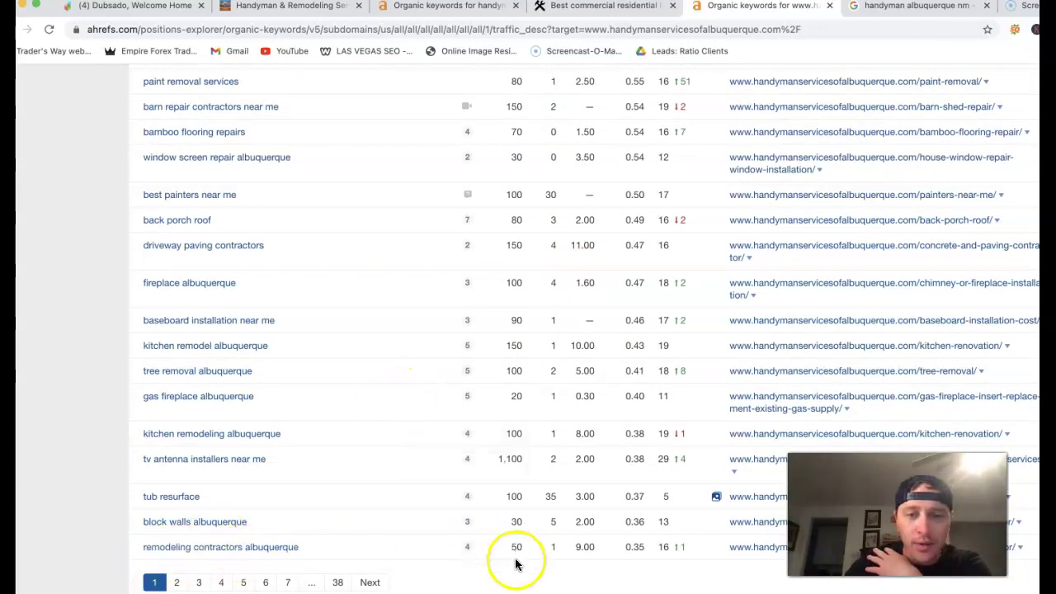
pyautogui.scroll(1, 404, 529)
pyautogui.scroll(3, 404, 529)
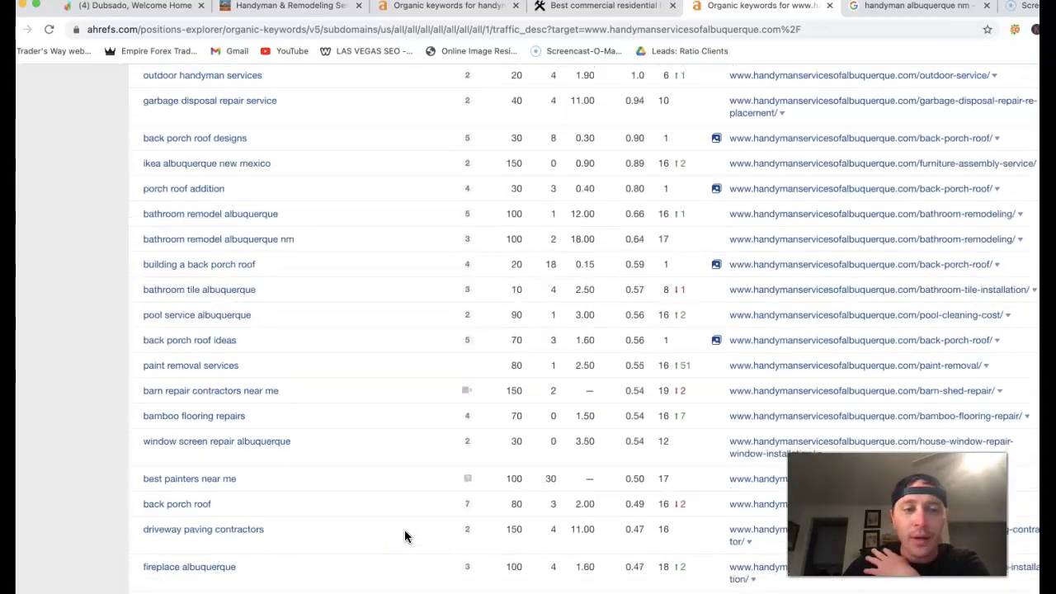
pyautogui.scroll(1, 404, 537)
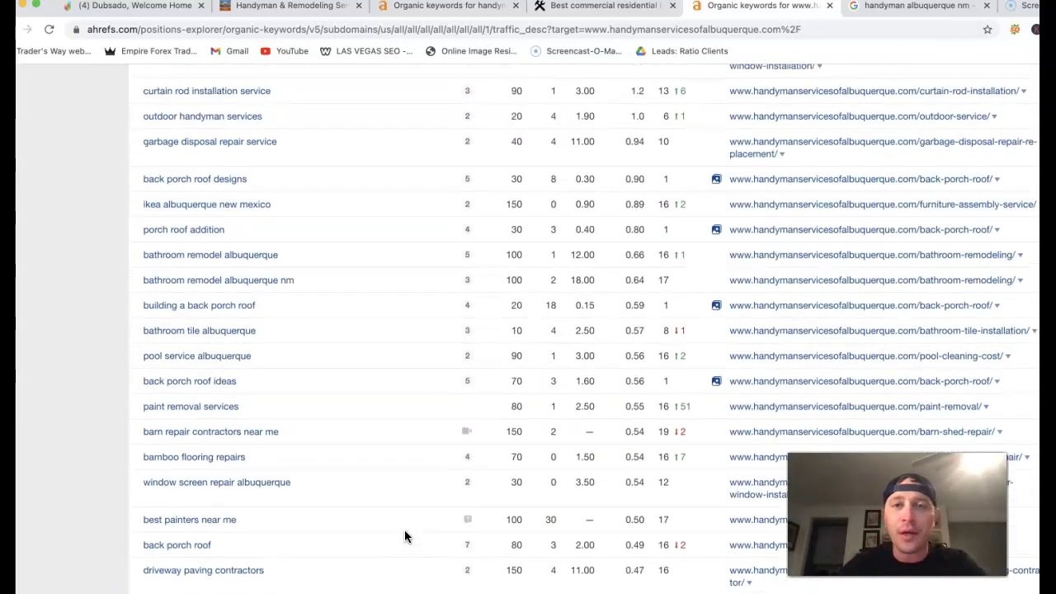